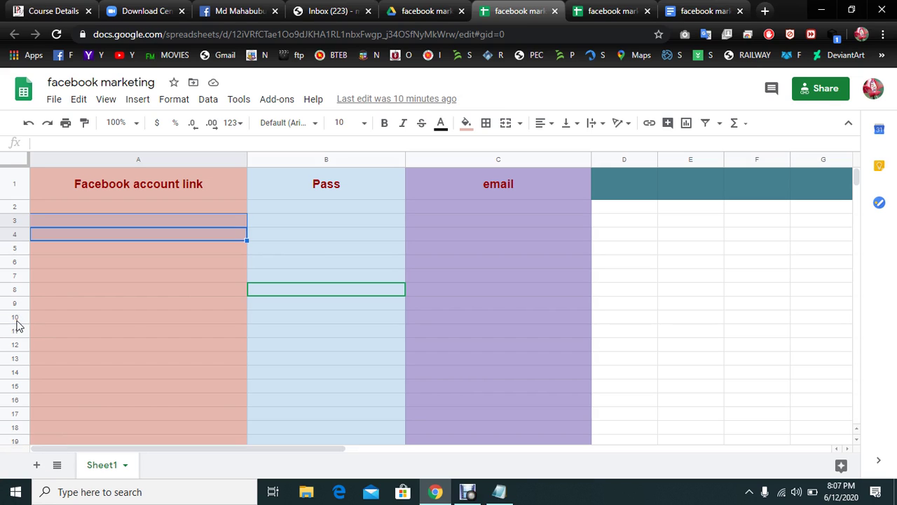
- Change header A1 from 'Facebook account link' to 'Facebook account name'
{"action": "scroll", "coordinate": [17, 295], "scroll_direction": "down", "scroll_amount": 4}
{"action": "scroll", "coordinate": [21, 293], "scroll_direction": "up", "scroll_amount": 4}
{"action": "left_click", "coordinate": [112, 186]}
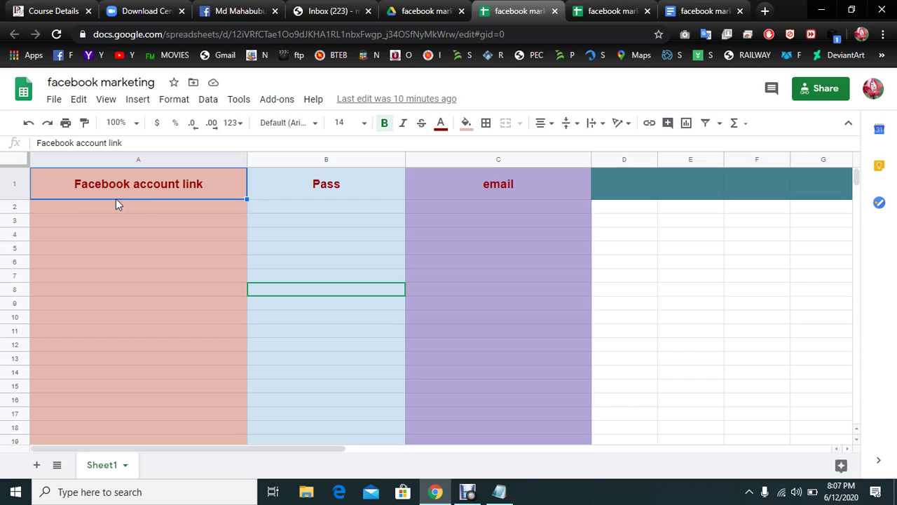
{"action": "left_click", "coordinate": [166, 211]}
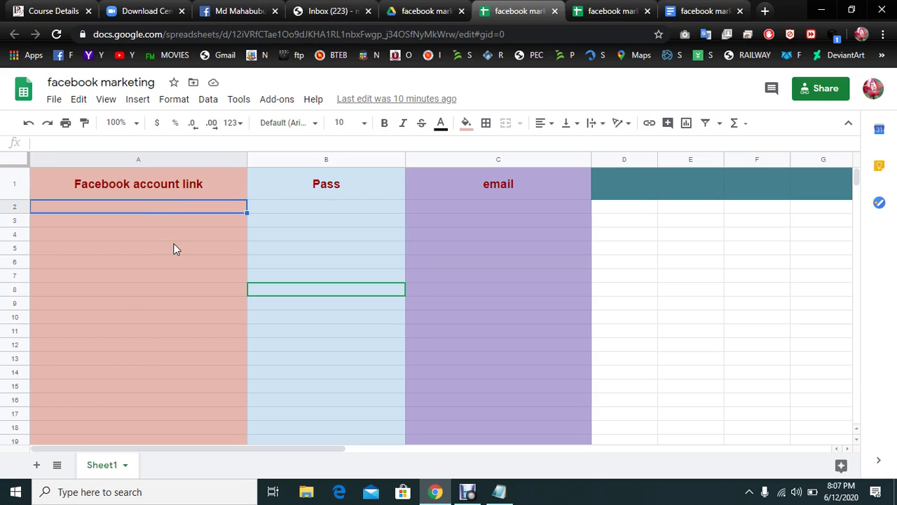
{"action": "left_click", "coordinate": [169, 224]}
{"action": "left_click", "coordinate": [160, 184]}
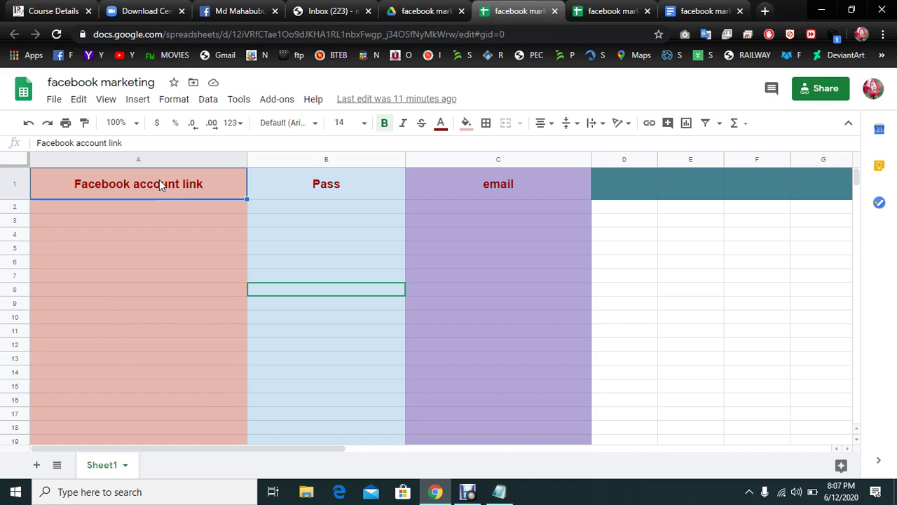
{"action": "left_click", "coordinate": [199, 186]}
{"action": "double_click", "coordinate": [209, 185]}
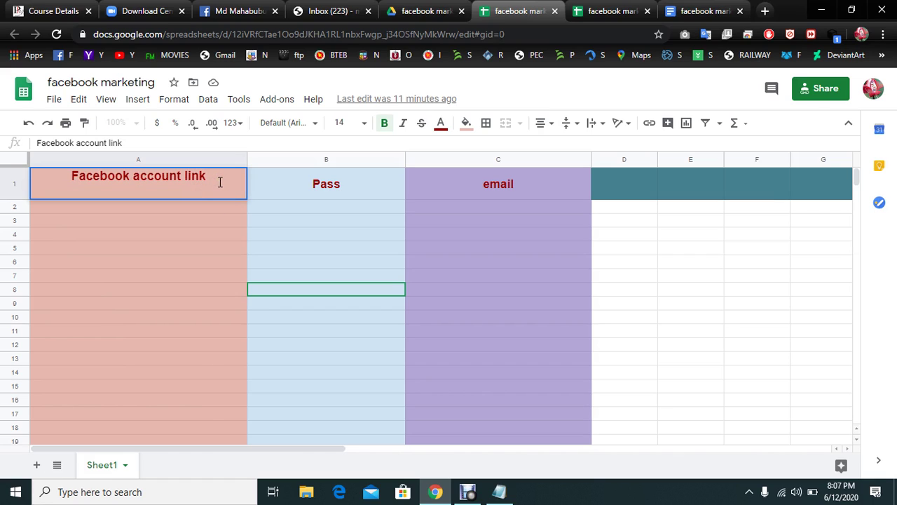
{"action": "key", "text": "BackSpace"}
{"action": "key", "text": "BackSpace"}
{"action": "key", "text": "BackSpace"}
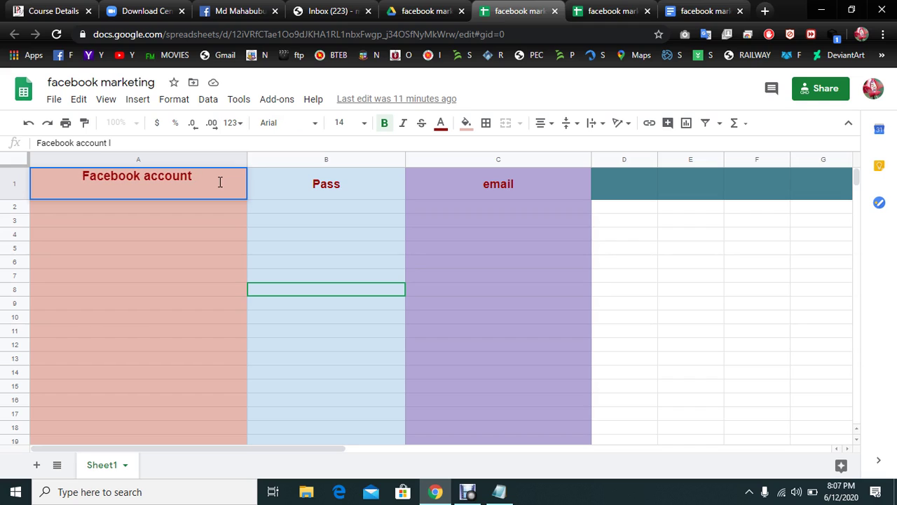
{"action": "type", "text": "name"}
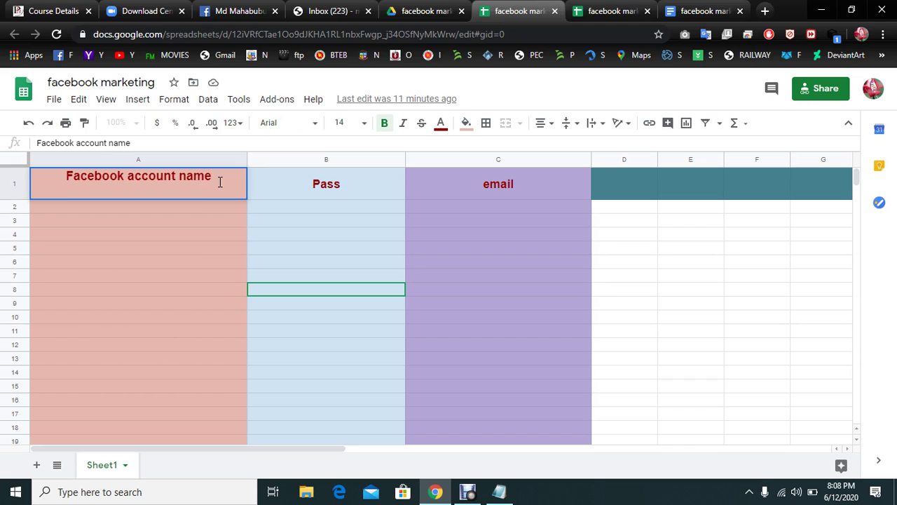
{"action": "left_click", "coordinate": [272, 180]}
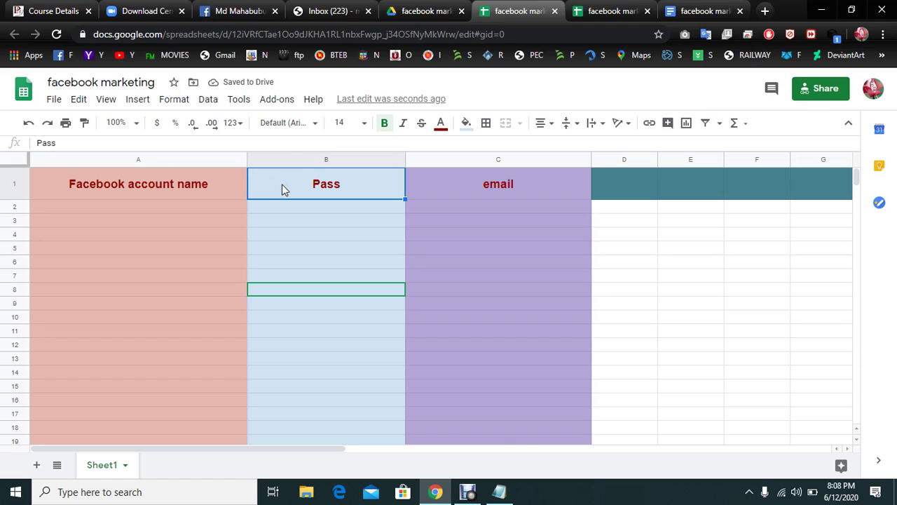
- Insert one column right of column B, then label B1 'link' and C1 'pass'
{"action": "right_click", "coordinate": [289, 157]}
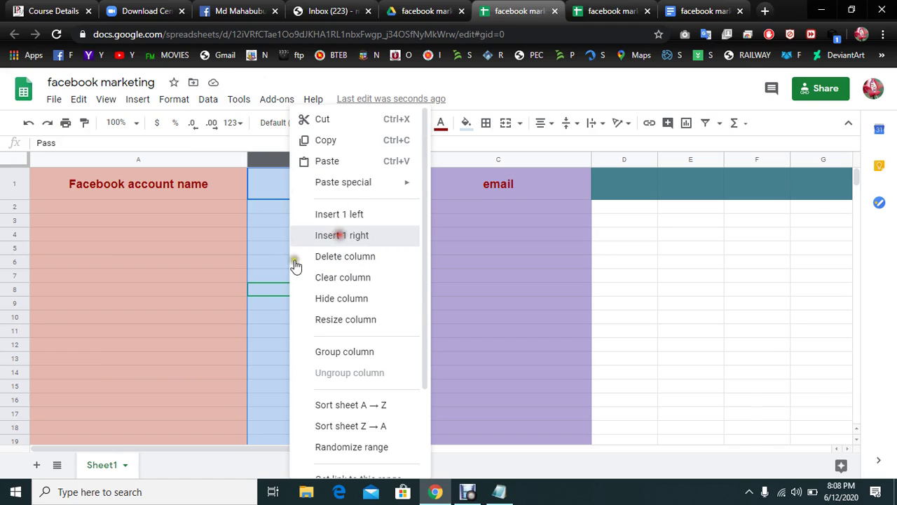
{"action": "left_click", "coordinate": [303, 234]}
{"action": "left_click", "coordinate": [319, 186]}
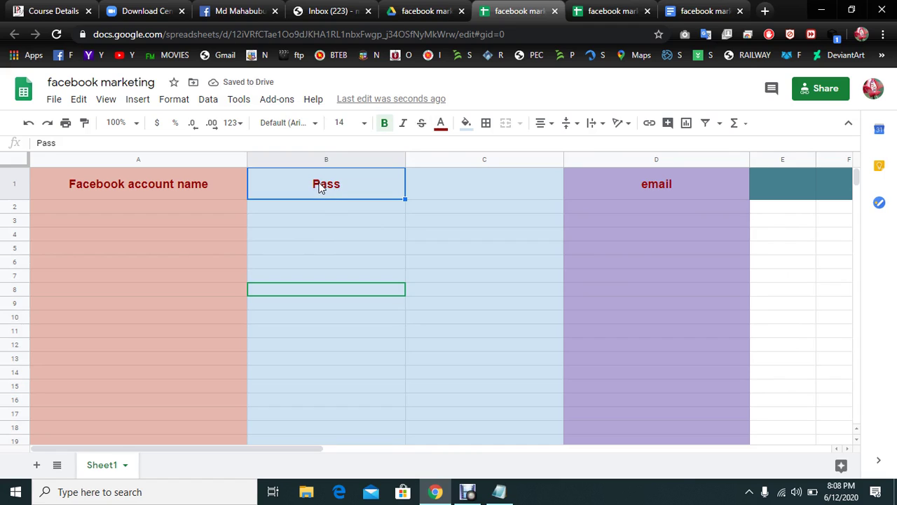
{"action": "type", "text": "link"}
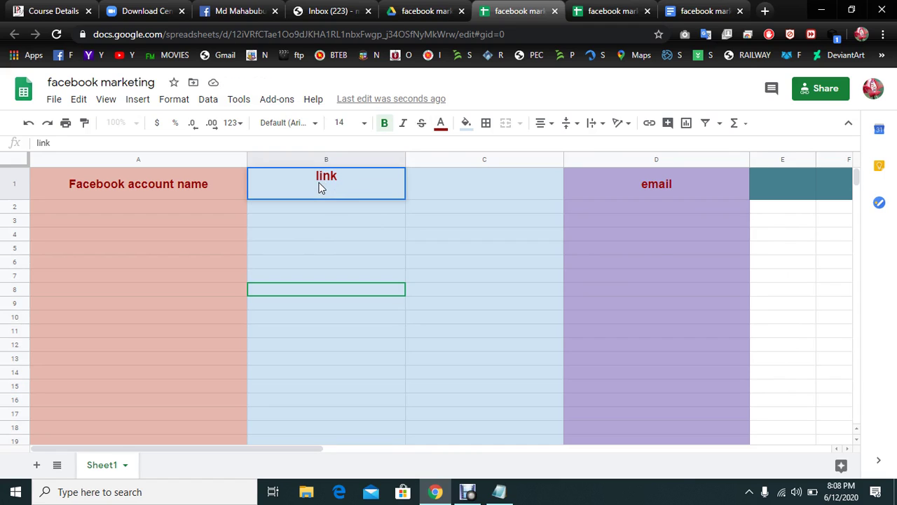
{"action": "left_click", "coordinate": [436, 187]}
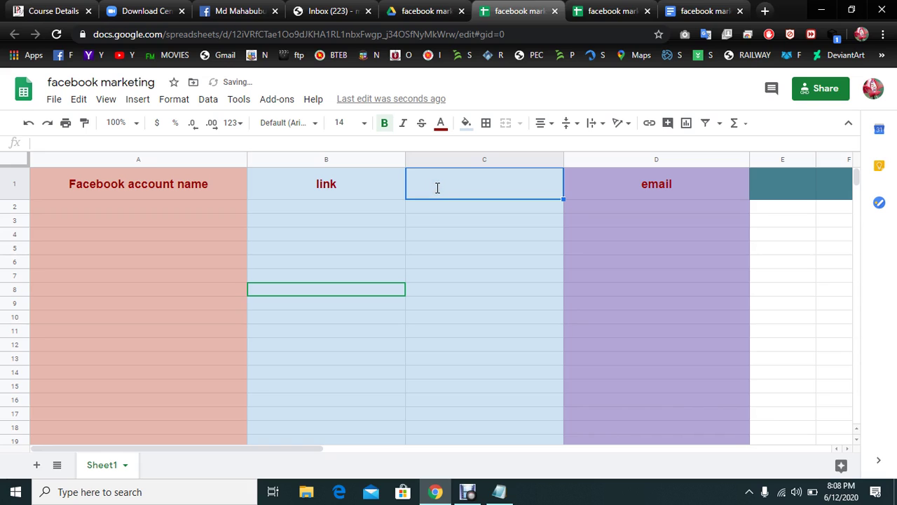
{"action": "type", "text": "pass"}
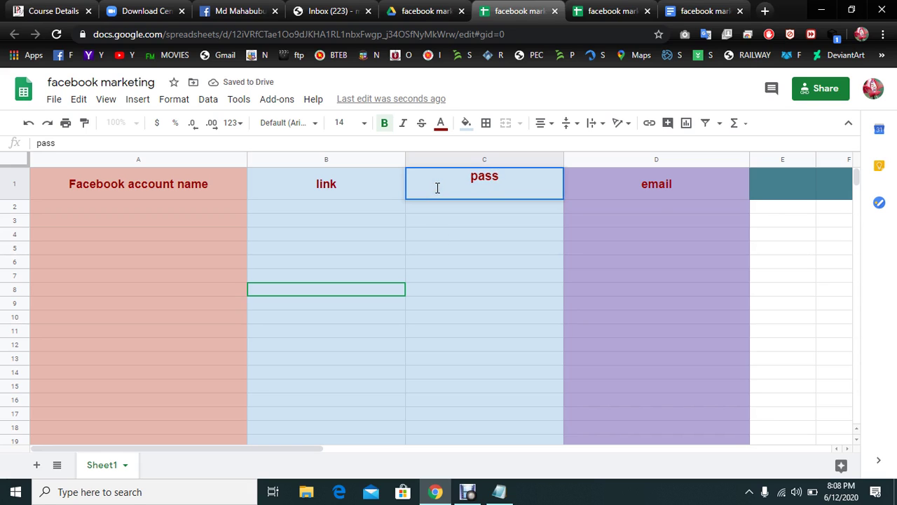
{"action": "left_click", "coordinate": [650, 194]}
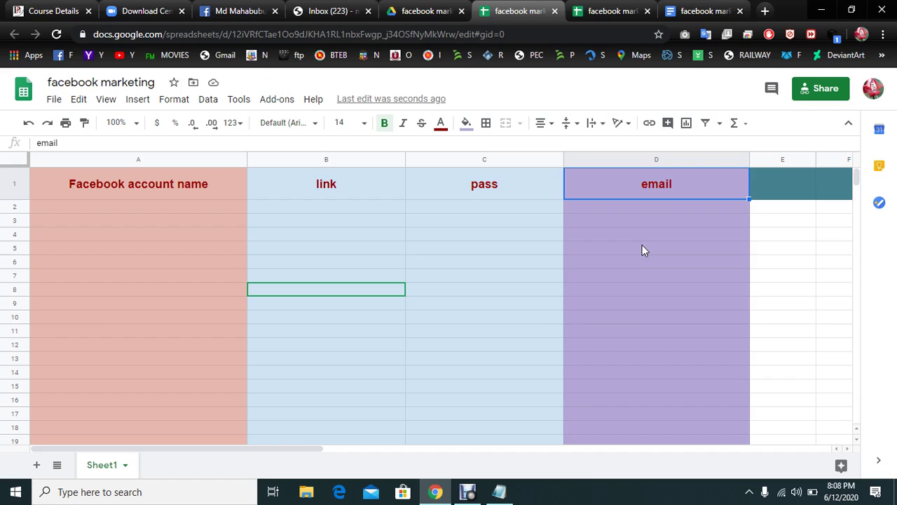
- Check the Facebook profile tab, then return to the facebook marketing sheet
{"action": "left_click", "coordinate": [151, 192]}
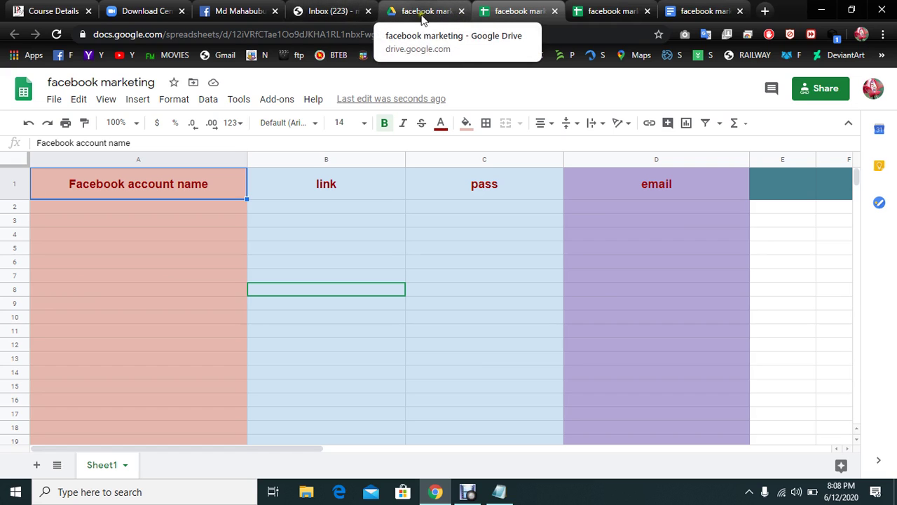
{"action": "left_click", "coordinate": [223, 11]}
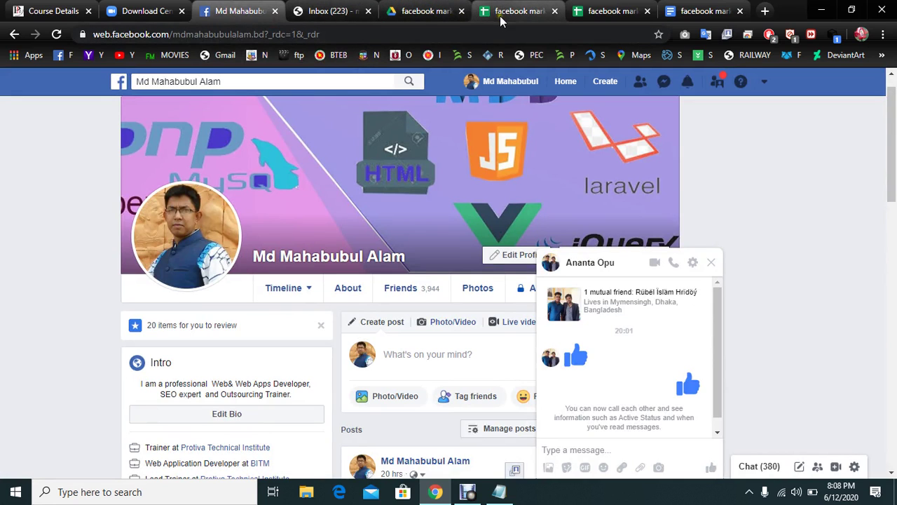
{"action": "left_click", "coordinate": [607, 12]}
- Enter random test text in A2 and widen the link column considerably
{"action": "left_click", "coordinate": [97, 219]}
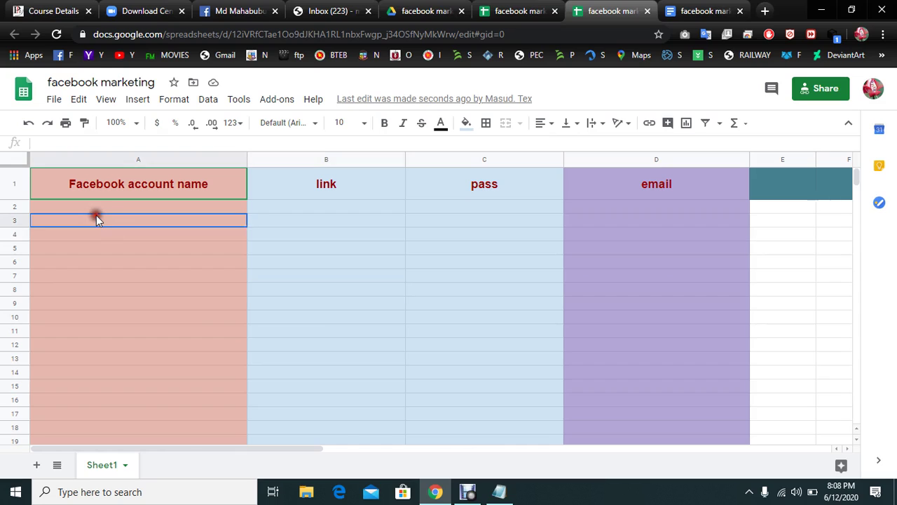
{"action": "left_click", "coordinate": [112, 204]}
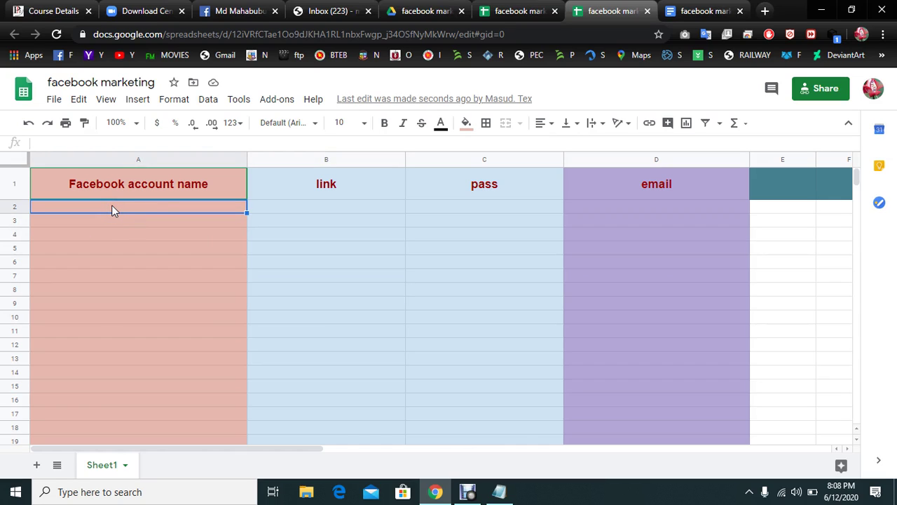
{"action": "type", "text": ",ajaakfksldf;ld'fld;lf"}
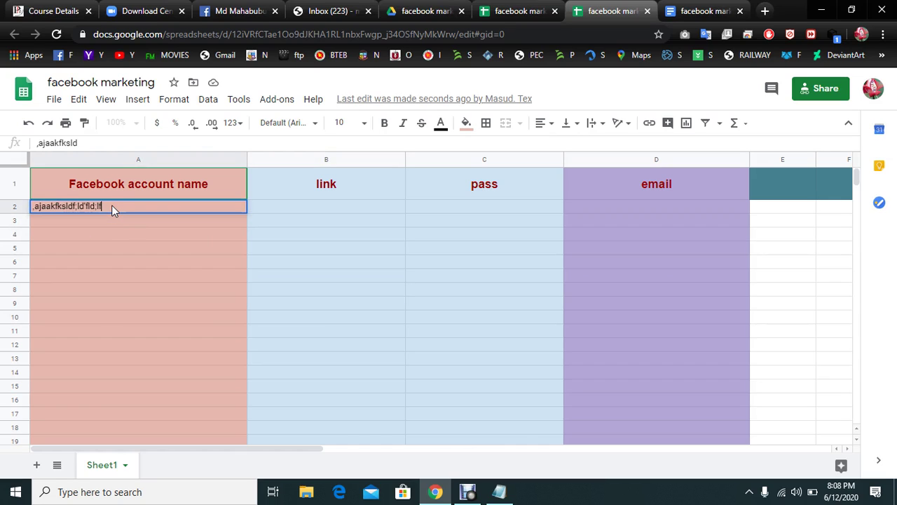
{"action": "left_click", "coordinate": [302, 202]}
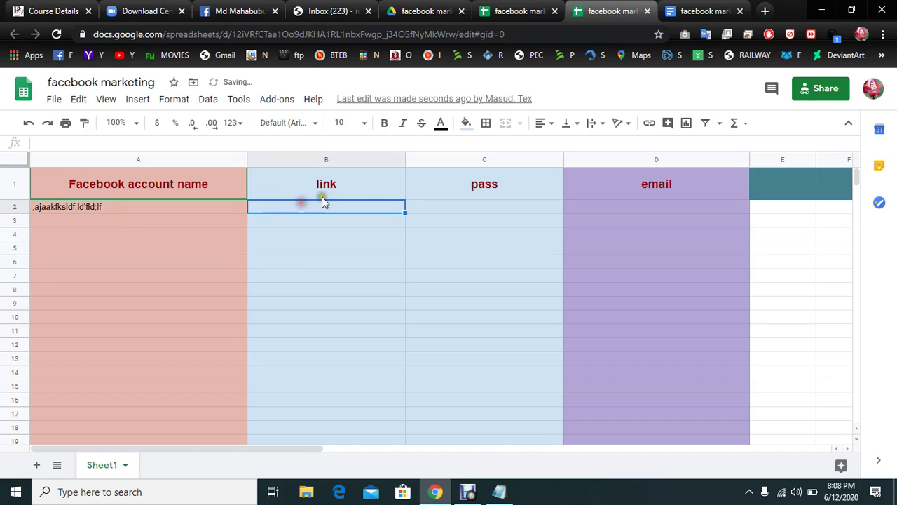
{"action": "left_click_drag", "start_coordinate": [405, 160], "coordinate": [508, 160]}
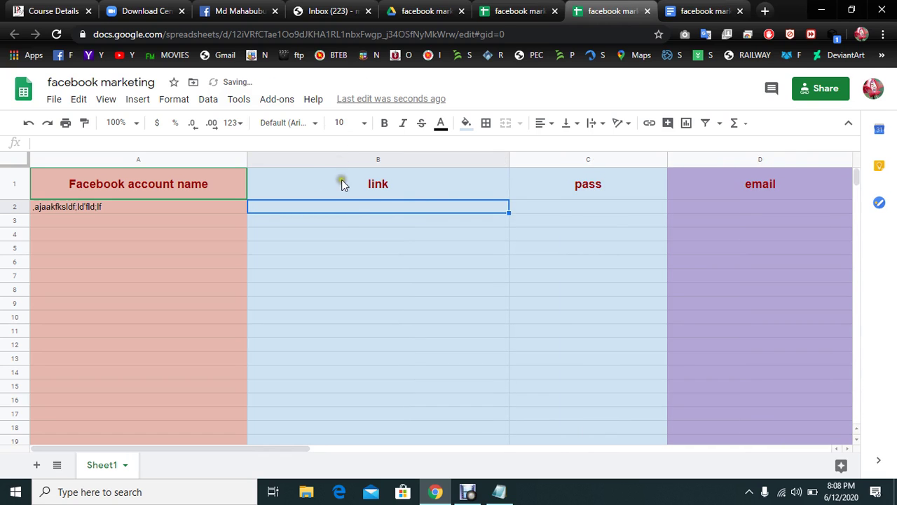
{"action": "left_click", "coordinate": [233, 8]}
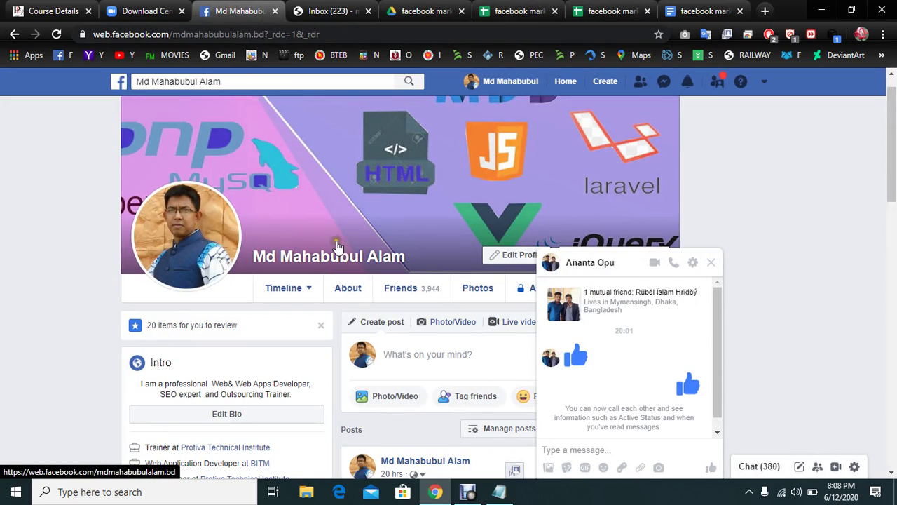
{"action": "left_click", "coordinate": [501, 83]}
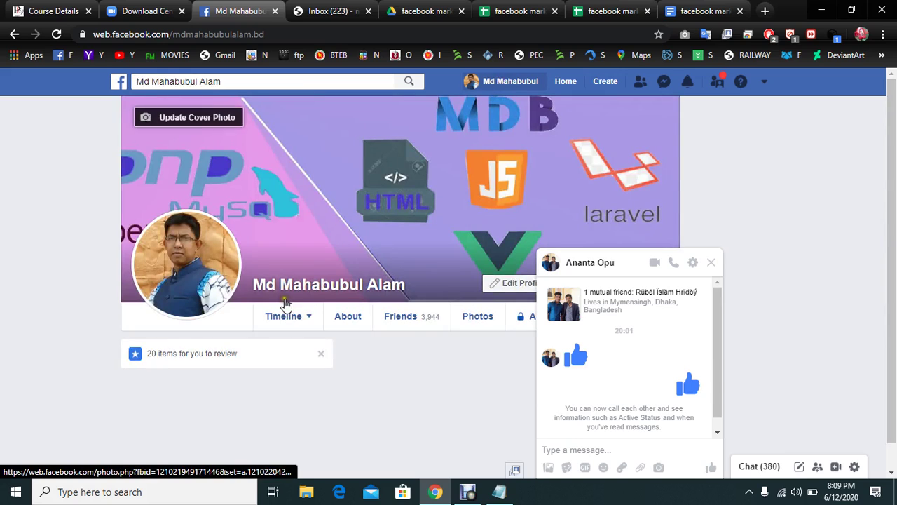
{"action": "left_click", "coordinate": [279, 33]}
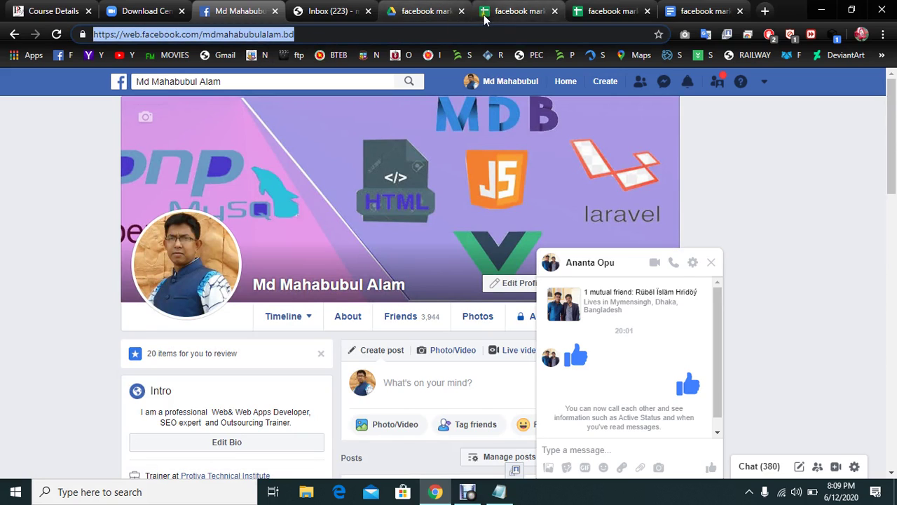
{"action": "left_click", "coordinate": [603, 11]}
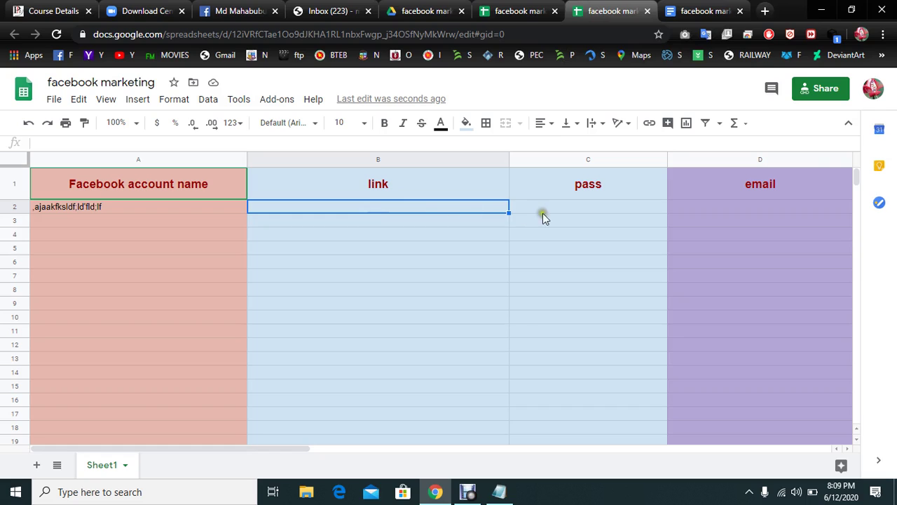
{"action": "left_click", "coordinate": [563, 212]}
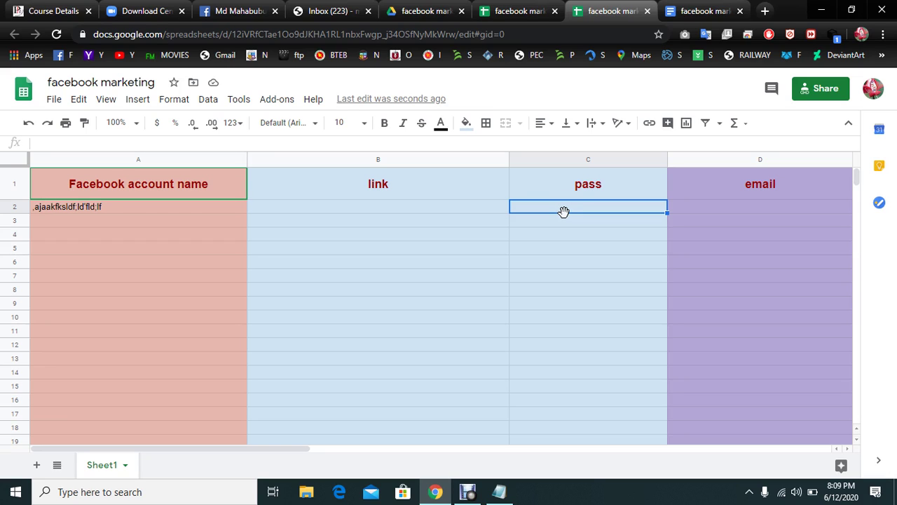
{"action": "type", "text": "12155525524522"}
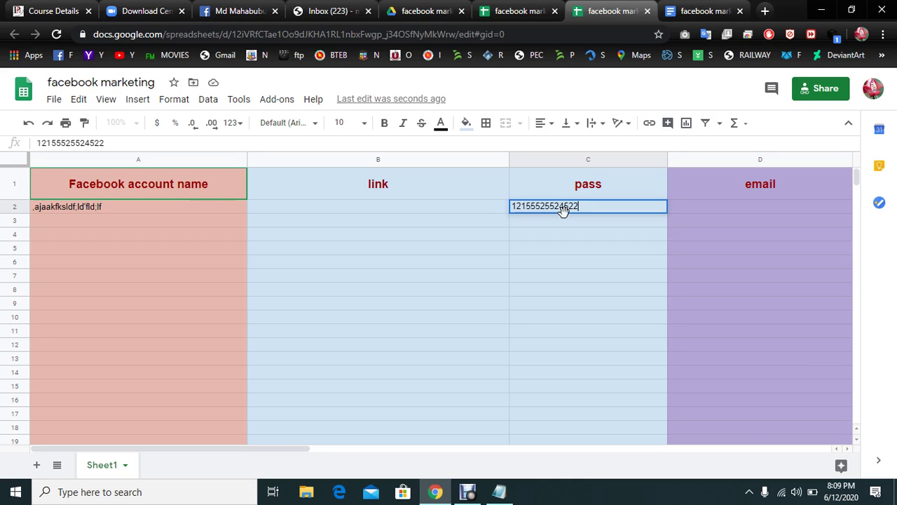
{"action": "key", "text": "BackSpace"}
{"action": "key", "text": "BackSpace"}
{"action": "key", "text": "BackSpace"}
{"action": "key", "text": "BackSpace"}
{"action": "key", "text": "BackSpace"}
{"action": "key", "text": "BackSpace"}
{"action": "key", "text": "BackSpace"}
{"action": "key", "text": "BackSpace"}
{"action": "key", "text": "BackSpace"}
{"action": "key", "text": "BackSpace"}
{"action": "key", "text": "BackSpace"}
{"action": "key", "text": "BackSpace"}
{"action": "key", "text": "BackSpace"}
{"action": "key", "text": "BackSpace"}
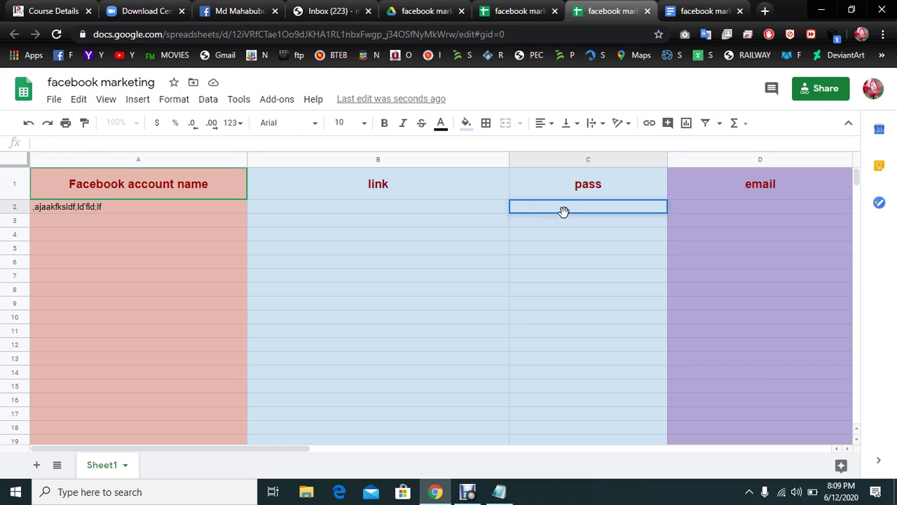
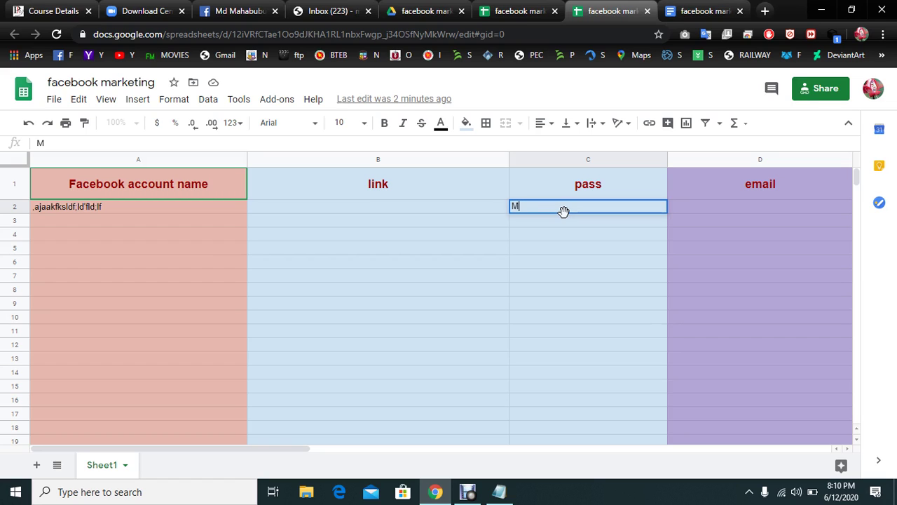
- Type a sample password of letters, digits and symbols into cell C2, correcting one typo
{"action": "key", "text": "BackSpace"}
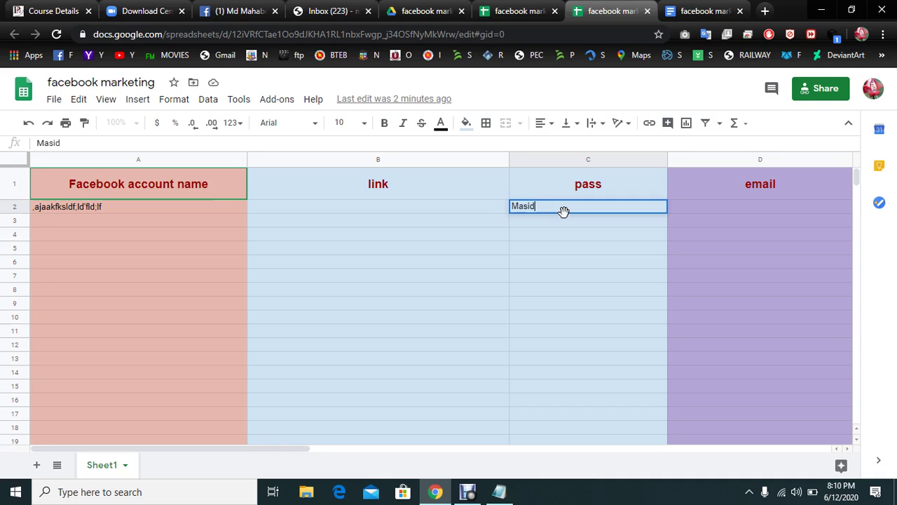
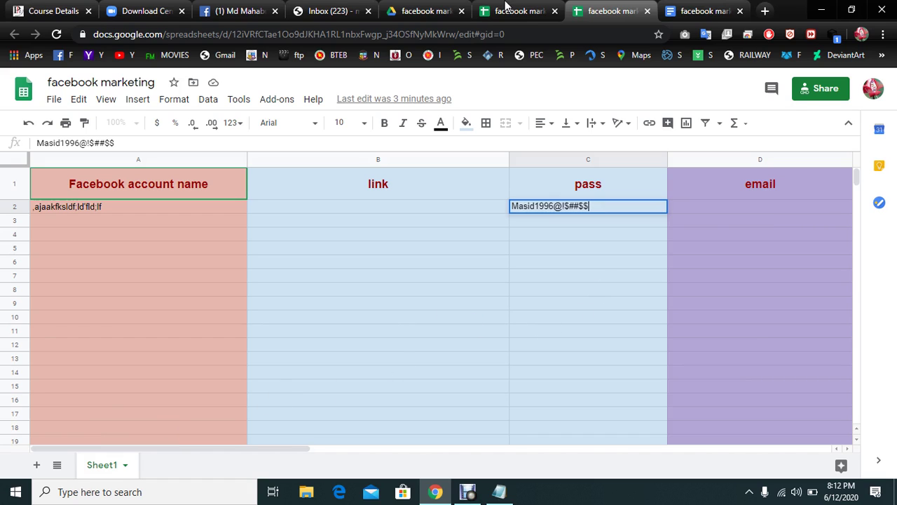
- Commit the password in C2 and move to the empty email cell D2
{"action": "left_click", "coordinate": [738, 207]}
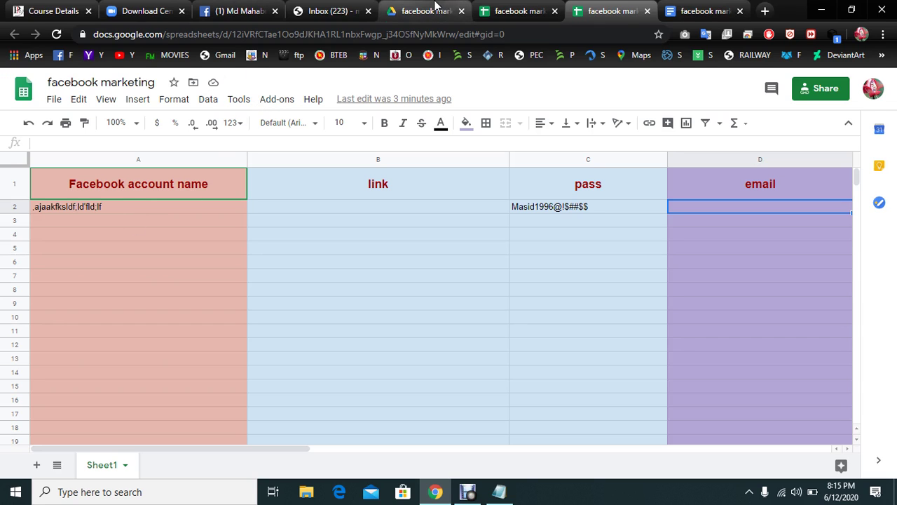
- On the Facebook profile page, view and dismiss friend requests, then close the chat window
{"action": "left_click", "coordinate": [708, 11]}
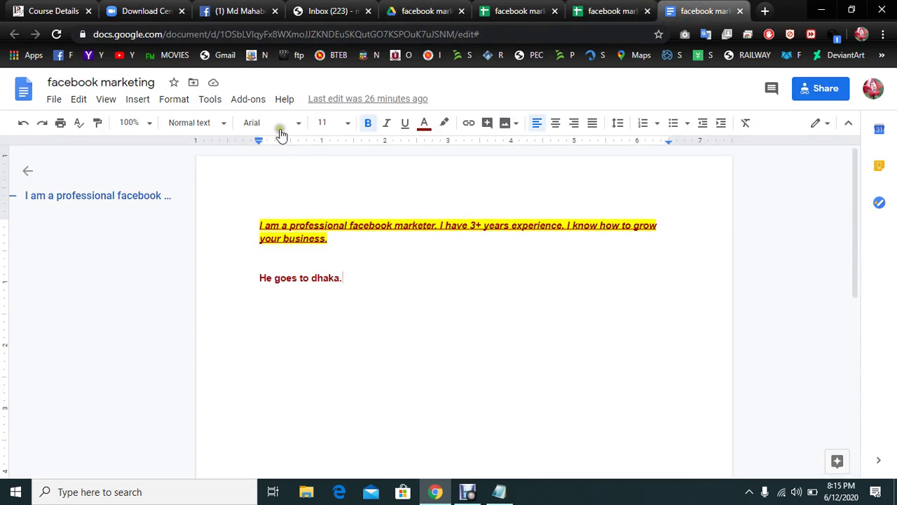
{"action": "left_click", "coordinate": [222, 7]}
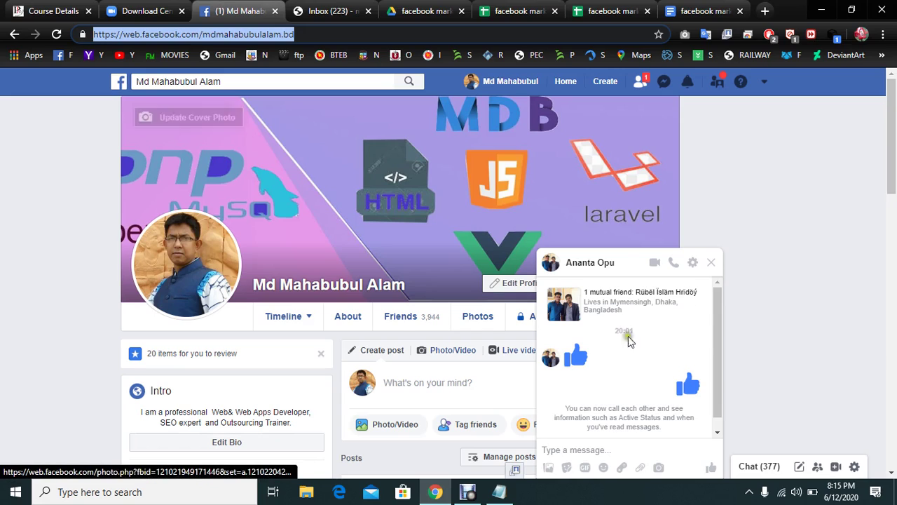
{"action": "left_click", "coordinate": [643, 84]}
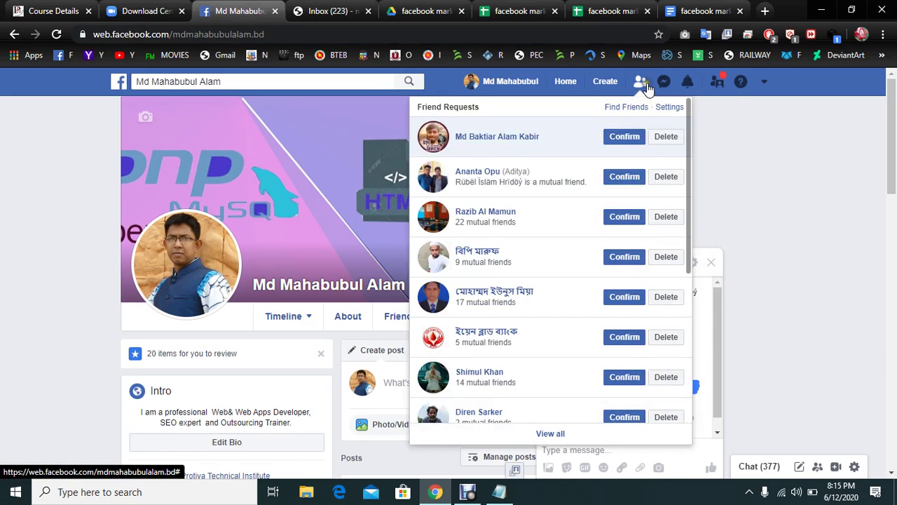
{"action": "left_click", "coordinate": [802, 86]}
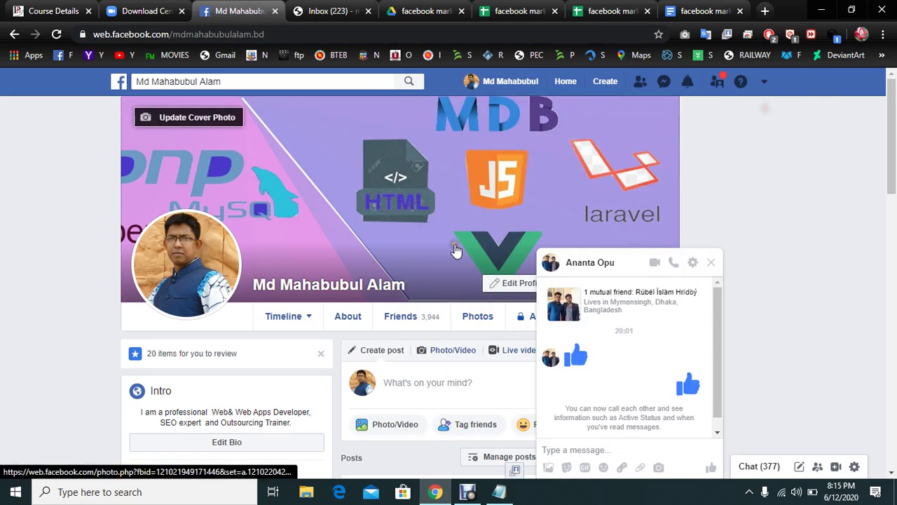
{"action": "left_click", "coordinate": [711, 262]}
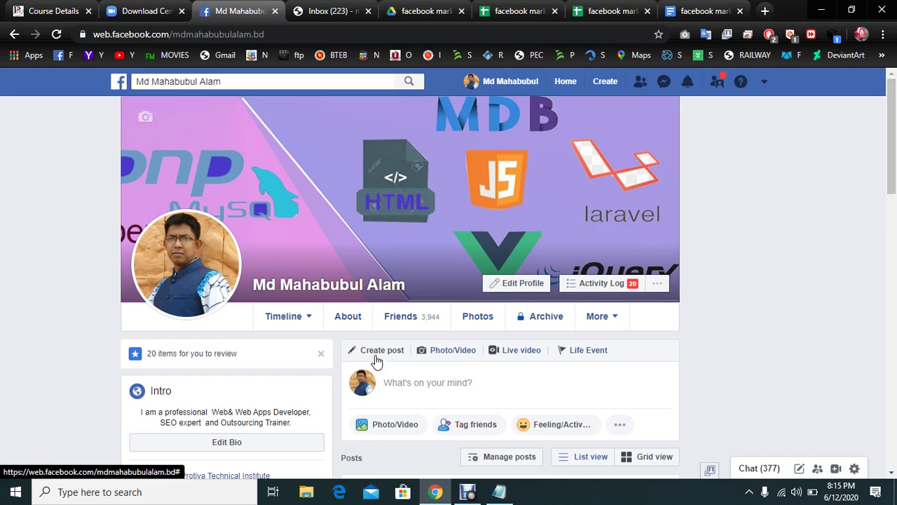
{"action": "scroll", "coordinate": [376, 361], "scroll_direction": "down", "scroll_amount": 10}
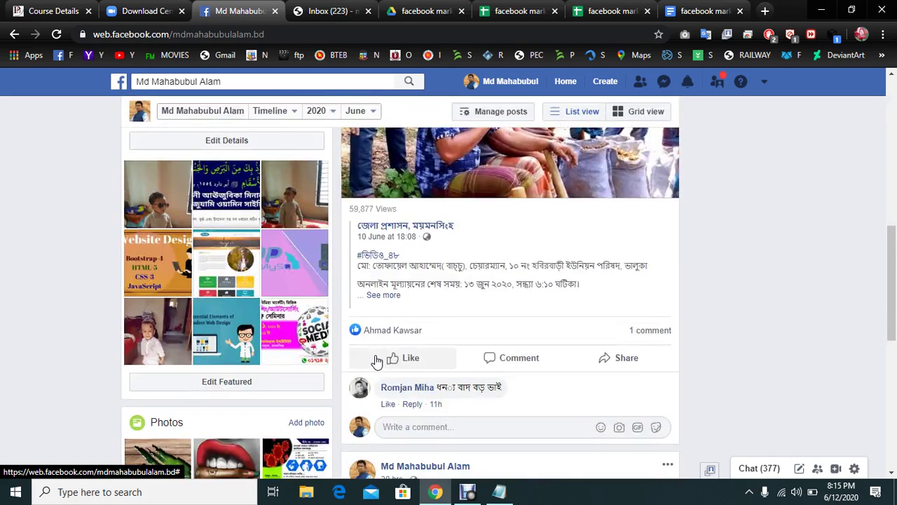
{"action": "scroll", "coordinate": [376, 361], "scroll_direction": "up", "scroll_amount": 9}
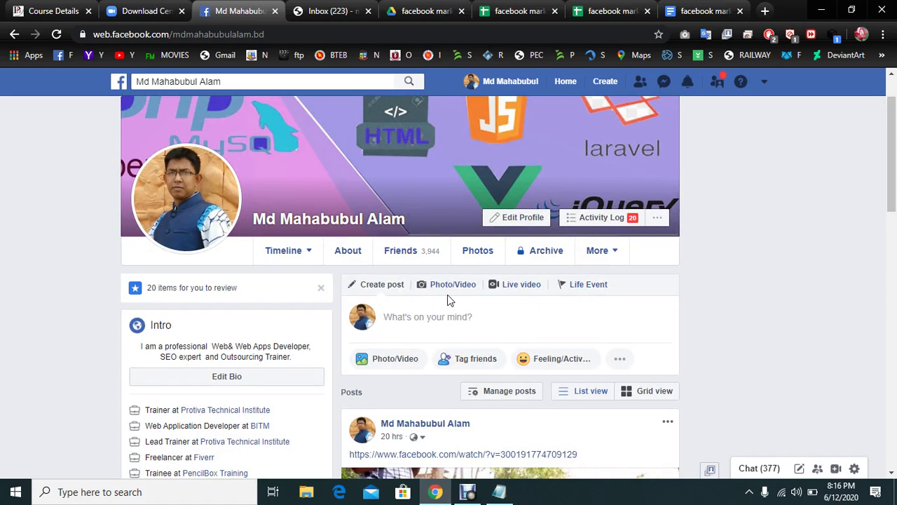
{"action": "scroll", "coordinate": [474, 306], "scroll_direction": "down", "scroll_amount": 5}
{"action": "scroll", "coordinate": [474, 306], "scroll_direction": "up", "scroll_amount": 5}
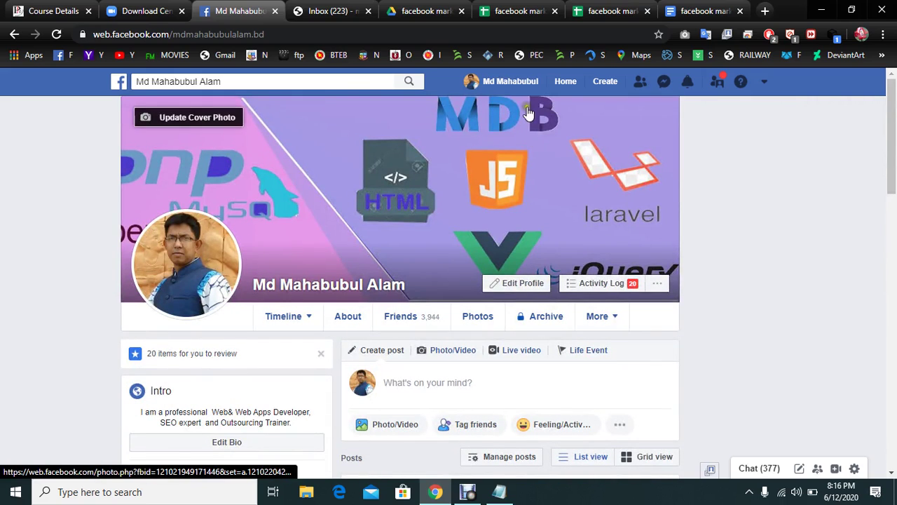